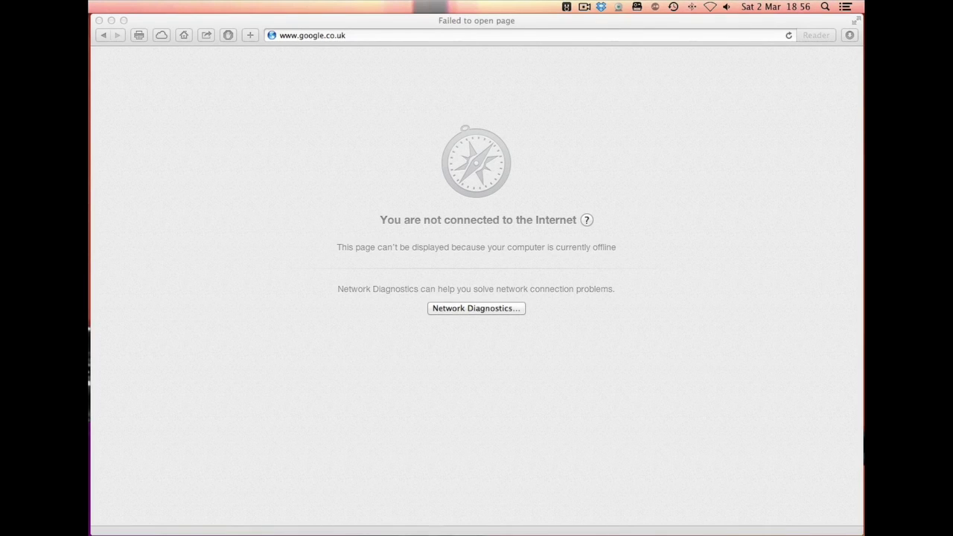
Switch the Mac's Wi-Fi on and connect to the 'instant' wireless network
{"action": "left_click", "coordinate": [709, 6]}
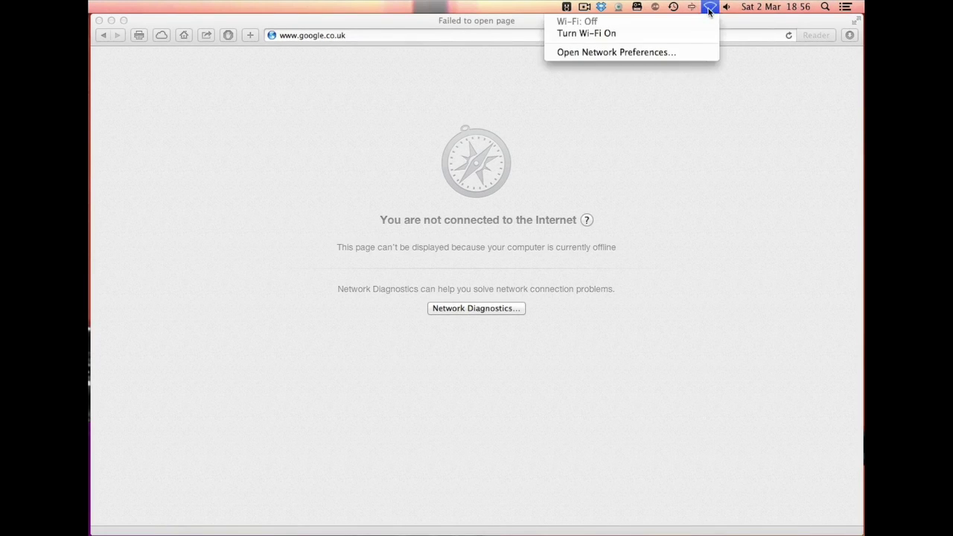
{"action": "left_click", "coordinate": [687, 33]}
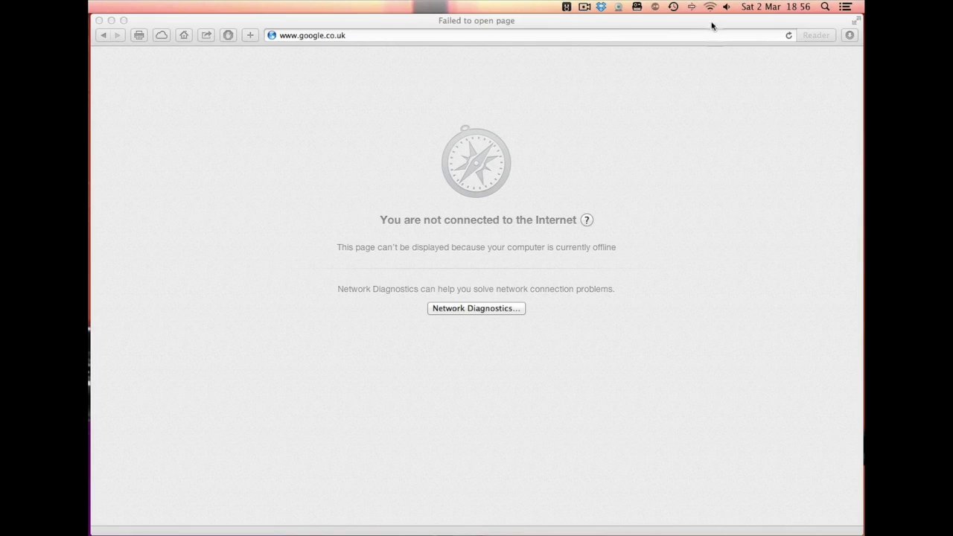
{"action": "left_click", "coordinate": [712, 9]}
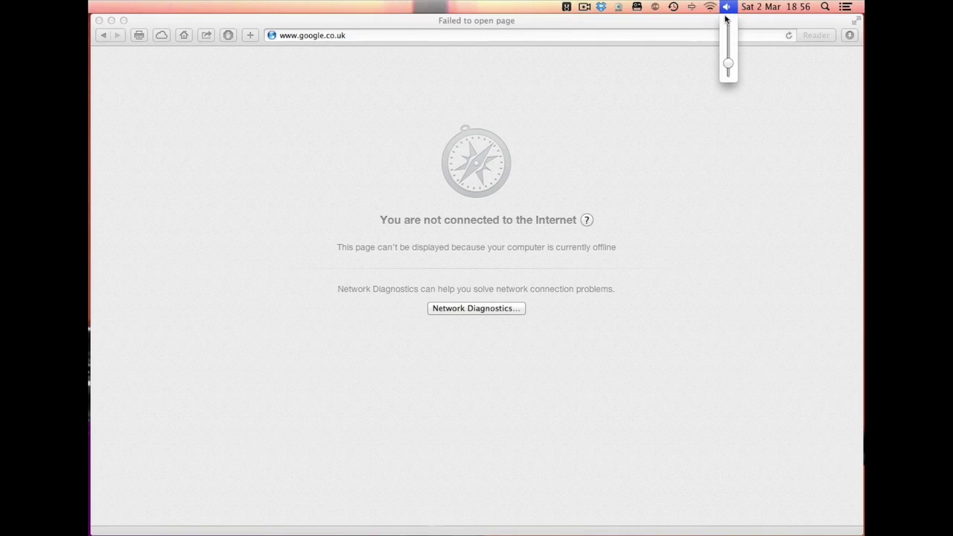
{"action": "left_click", "coordinate": [691, 81]}
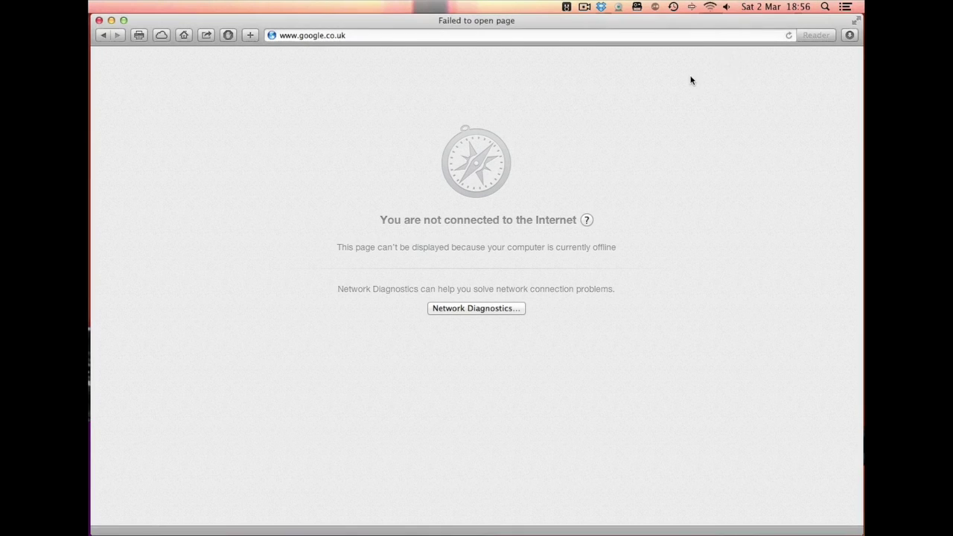
{"action": "left_click", "coordinate": [710, 7]}
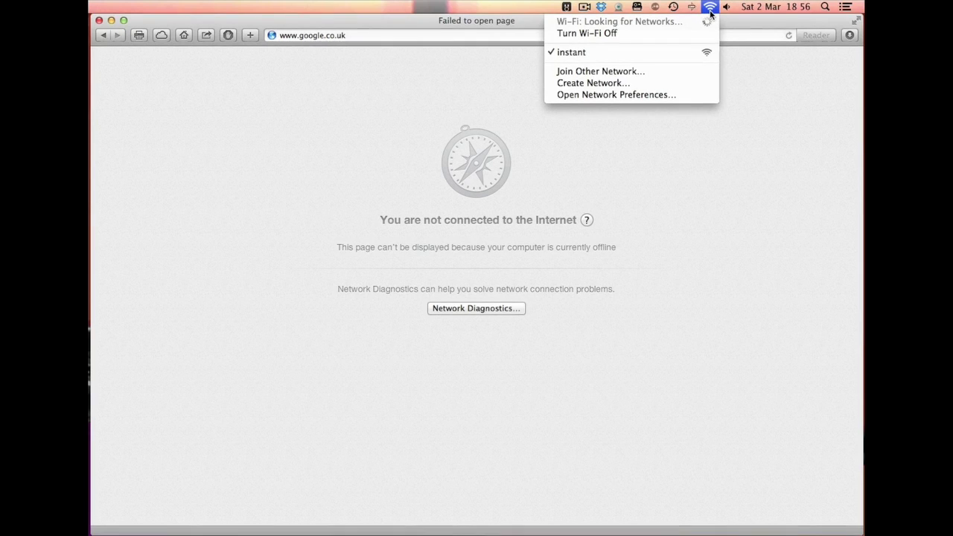
{"action": "mouse_move", "coordinate": [691, 6]}
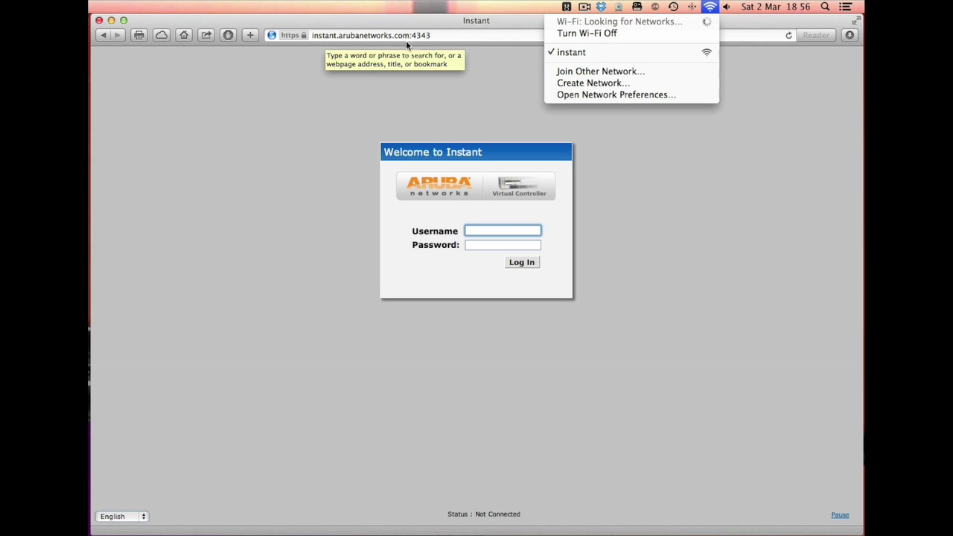
Log in to the Instant virtual controller as admin with its password
{"action": "left_click", "coordinate": [468, 219]}
{"action": "left_click", "coordinate": [483, 230]}
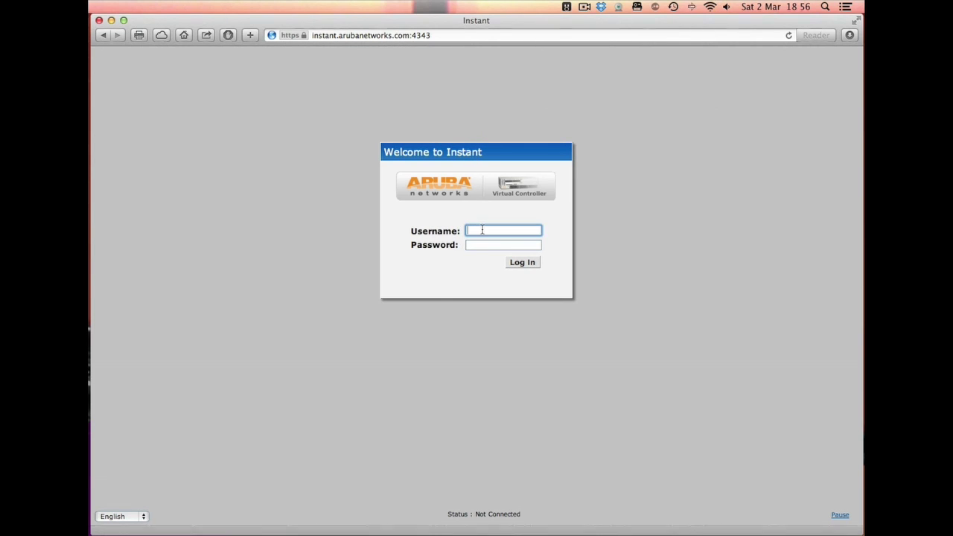
{"action": "type", "text": "admin"}
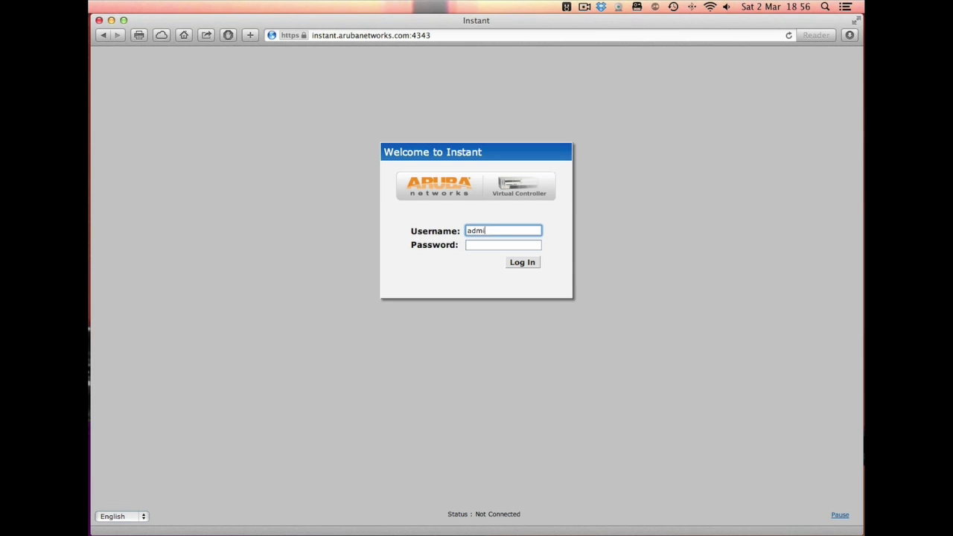
{"action": "key", "text": "Tab"}
{"action": "type", "text": "ad"}
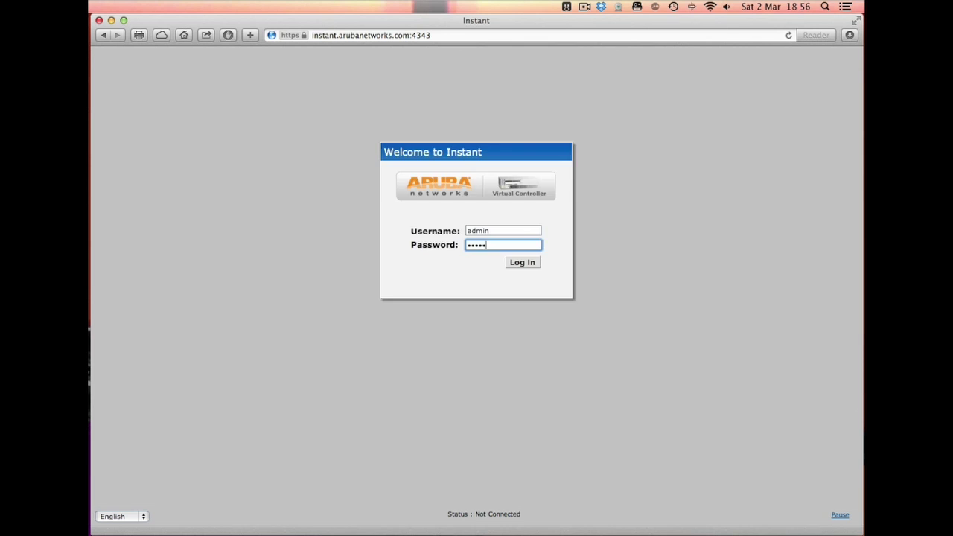
{"action": "type", "text": "min"}
{"action": "key", "text": "Return"}
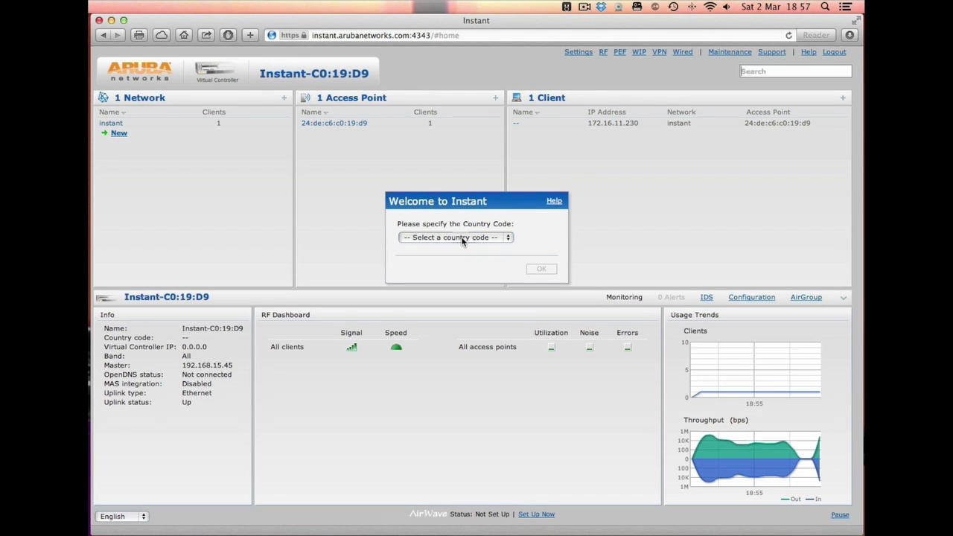
Set the country code to GB - United Kingdom and confirm
{"action": "left_click", "coordinate": [462, 239]}
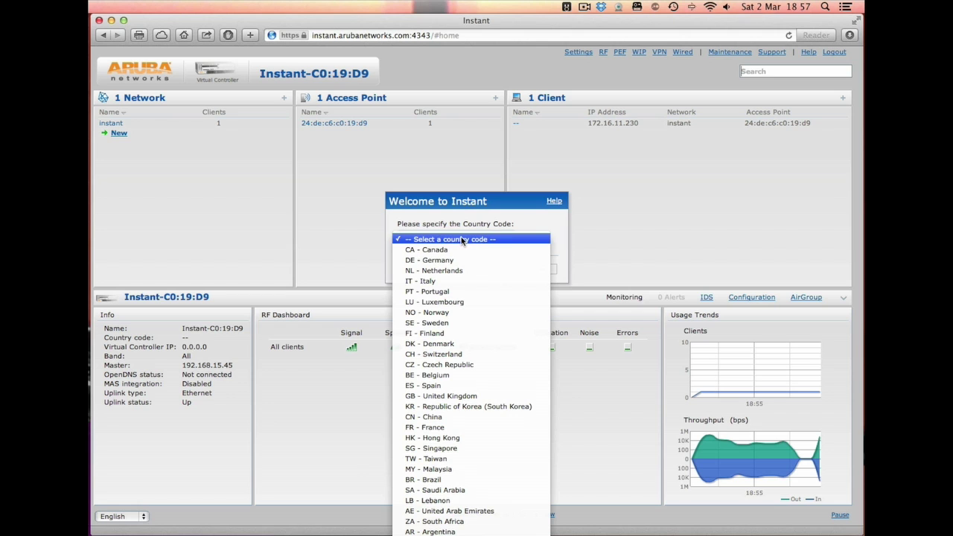
{"action": "left_click", "coordinate": [452, 397]}
{"action": "left_click", "coordinate": [546, 271]}
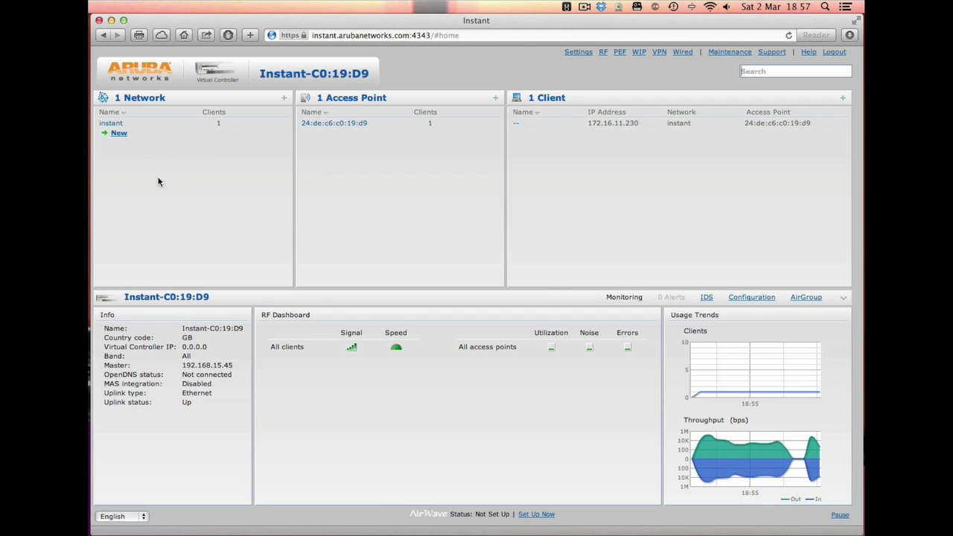
Start a new network with SSID 'test_network' and keep the default VLAN settings
{"action": "left_click", "coordinate": [119, 133]}
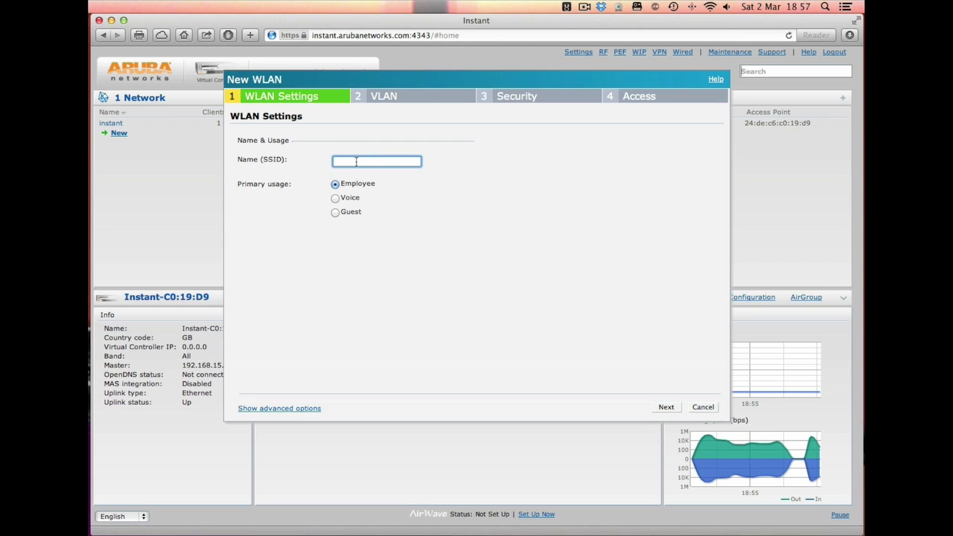
{"action": "type", "text": "test_network"}
{"action": "left_click", "coordinate": [667, 408]}
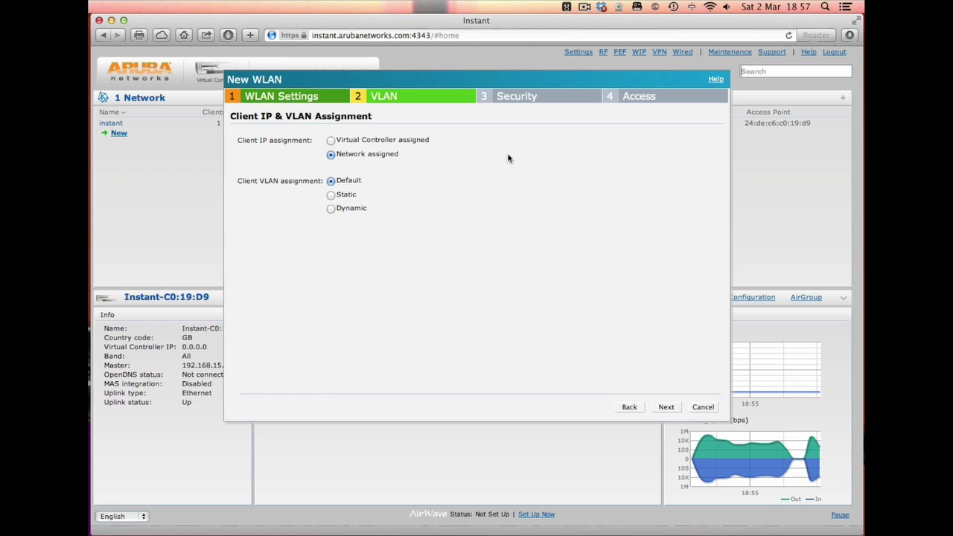
{"action": "left_click", "coordinate": [669, 408]}
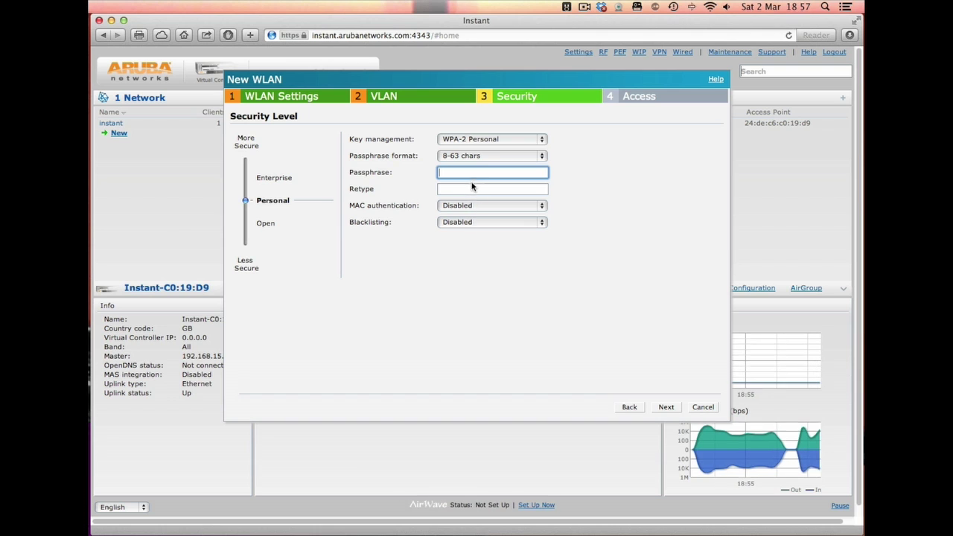
Secure it with WPA-2 Personal and a passphrase, then finish with unrestricted access
{"action": "left_click", "coordinate": [477, 140]}
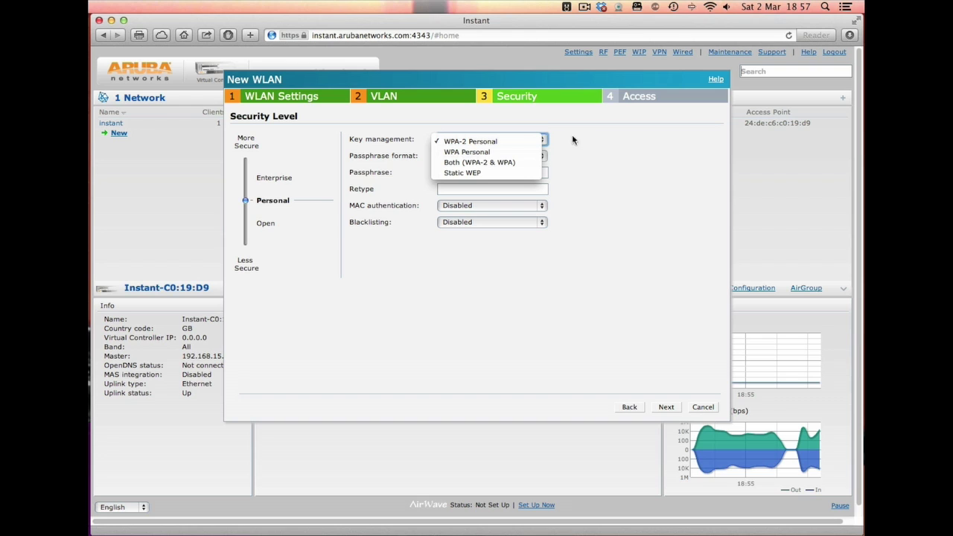
{"action": "left_click", "coordinate": [609, 151]}
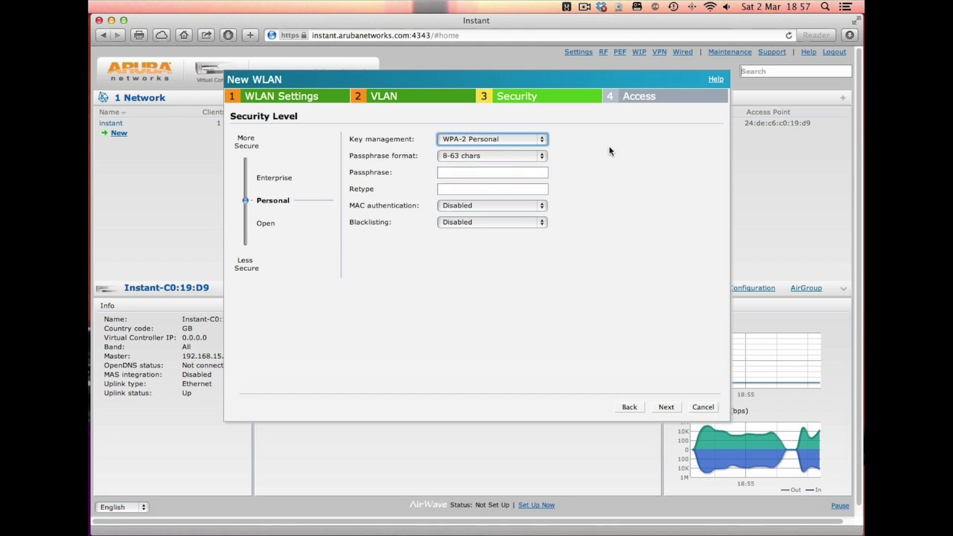
{"action": "left_click", "coordinate": [452, 175]}
{"action": "type", "text": "a"}
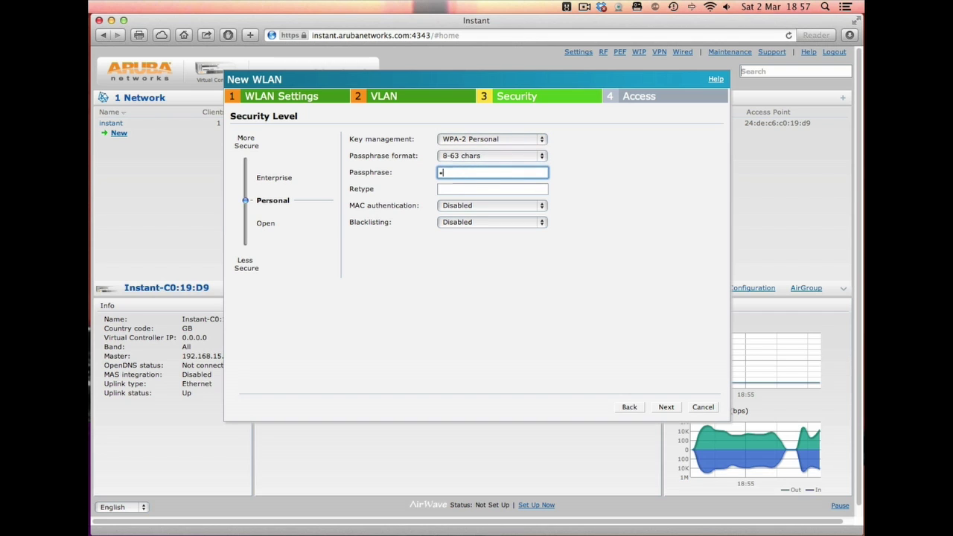
{"action": "key", "text": "Tab"}
{"action": "type", "text": "aaaa"}
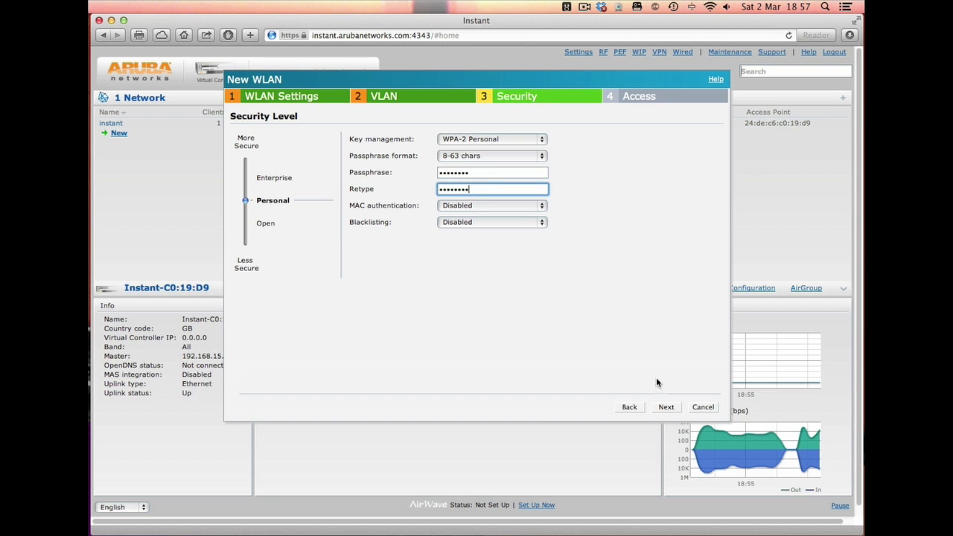
{"action": "left_click", "coordinate": [666, 407]}
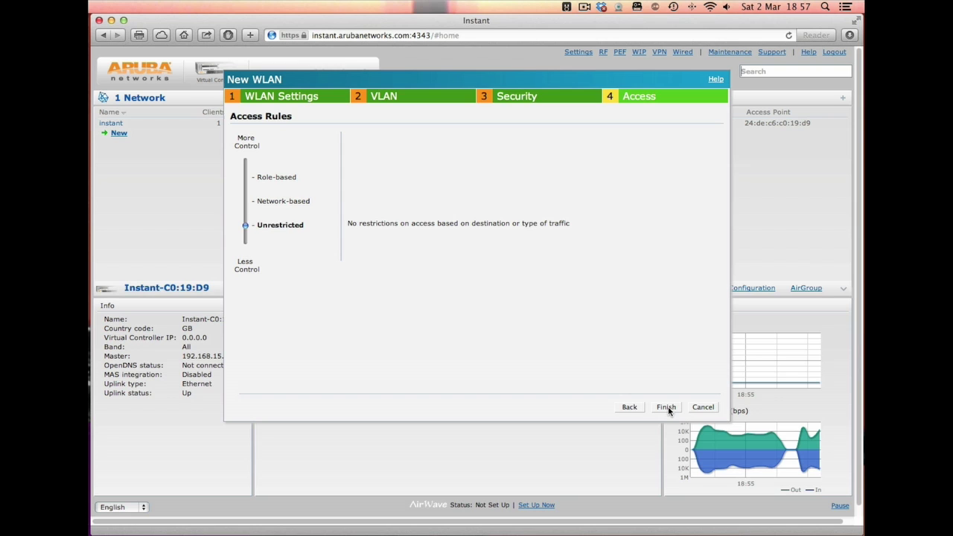
{"action": "left_click", "coordinate": [666, 407]}
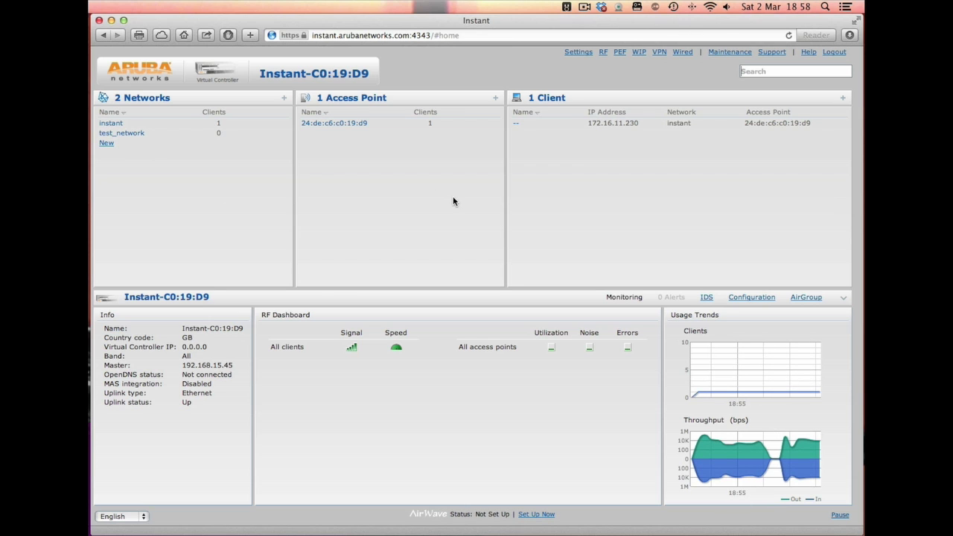
Turn the Mac's Wi-Fi off from the menu bar
{"action": "left_click", "coordinate": [709, 8]}
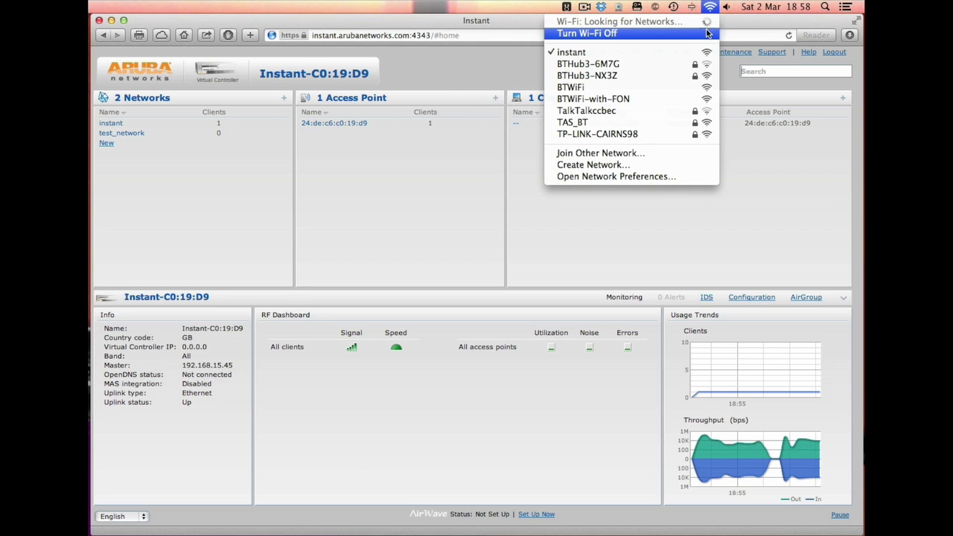
{"action": "left_click", "coordinate": [708, 33]}
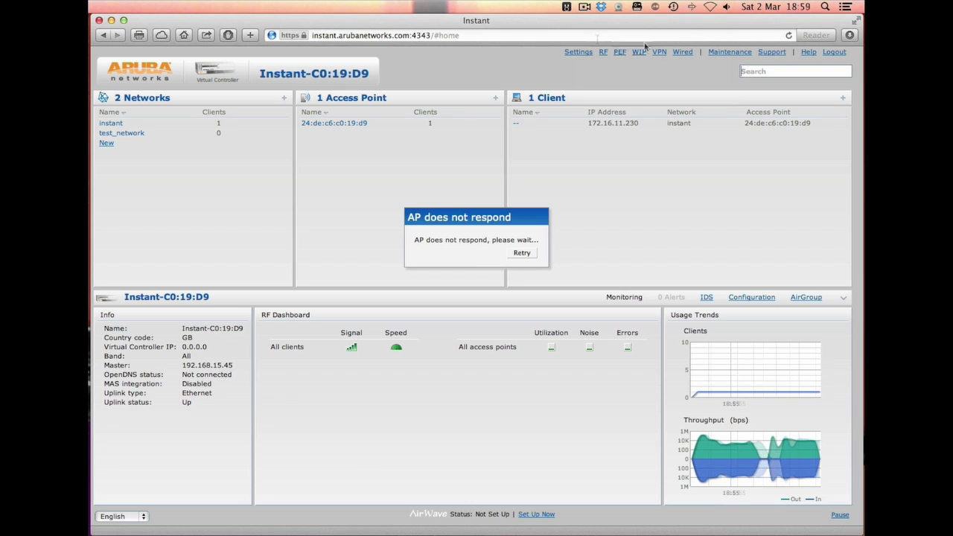
Turn Wi-Fi back on and join test_network with its password, then return to Safari
{"action": "left_click", "coordinate": [711, 7]}
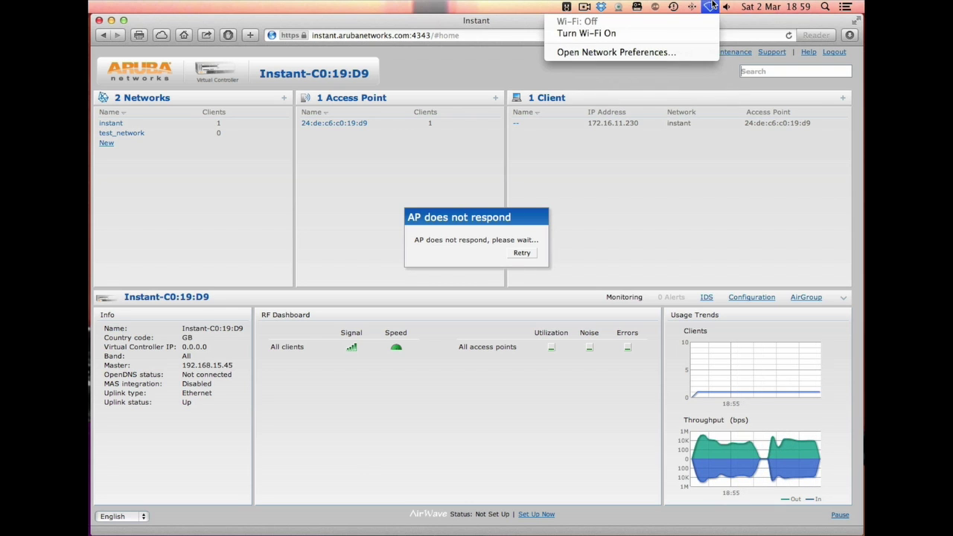
{"action": "left_click", "coordinate": [692, 33]}
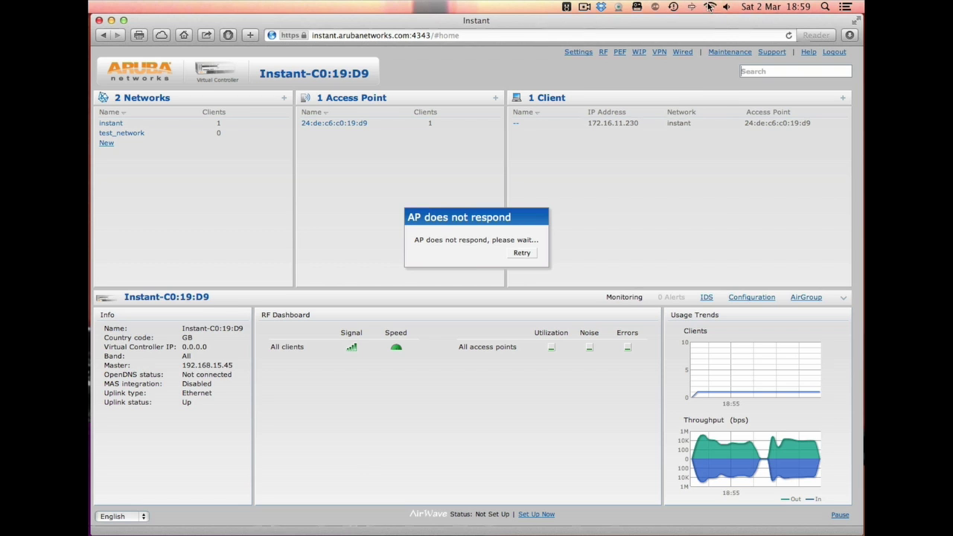
{"action": "left_click", "coordinate": [710, 7]}
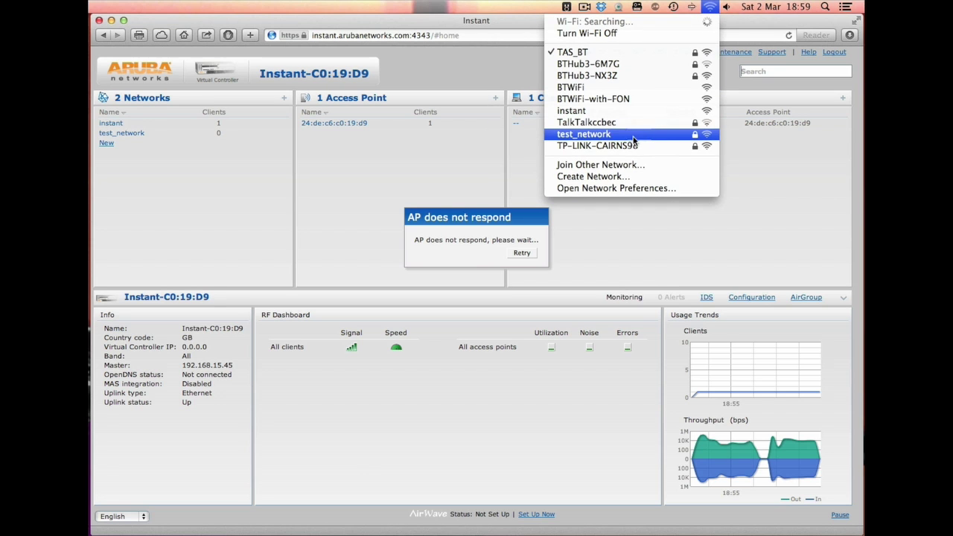
{"action": "left_click", "coordinate": [579, 134]}
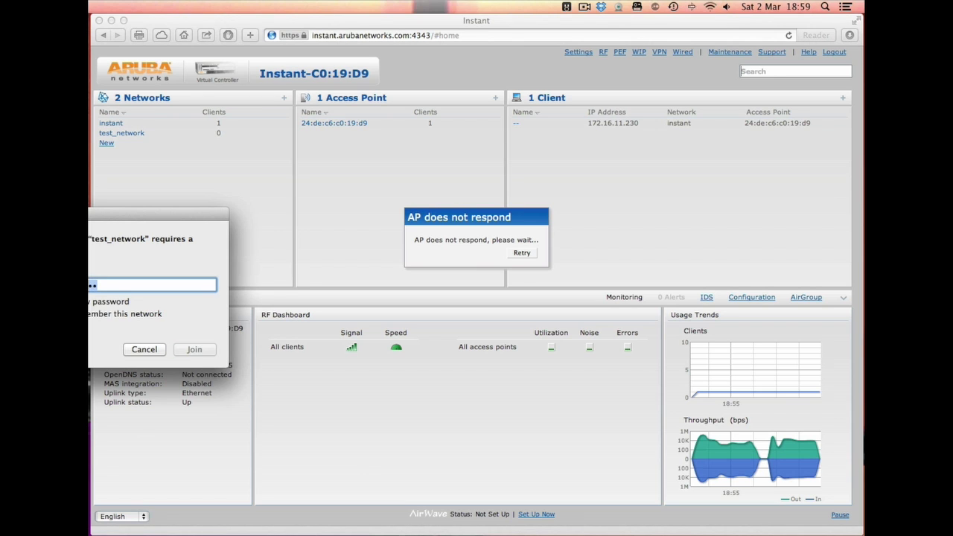
{"action": "key", "text": "Return"}
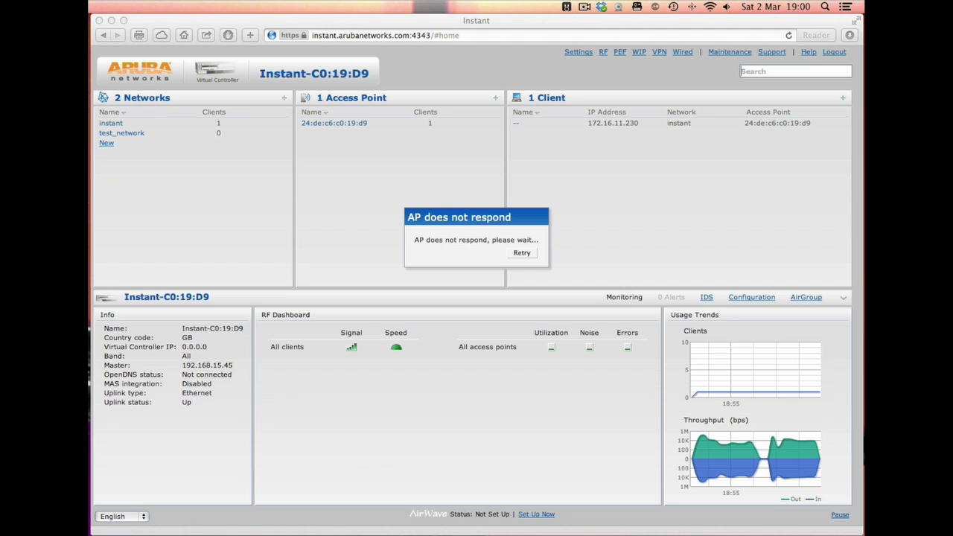
{"action": "left_click", "coordinate": [520, 253]}
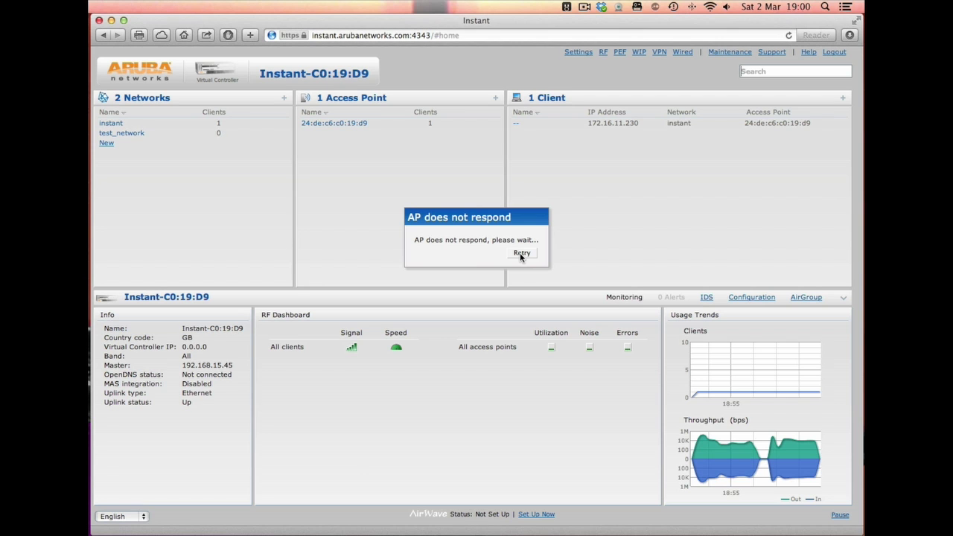
Retry the connection and log in as admin, re-entering credentials after the first attempt fails
{"action": "left_click", "coordinate": [520, 254]}
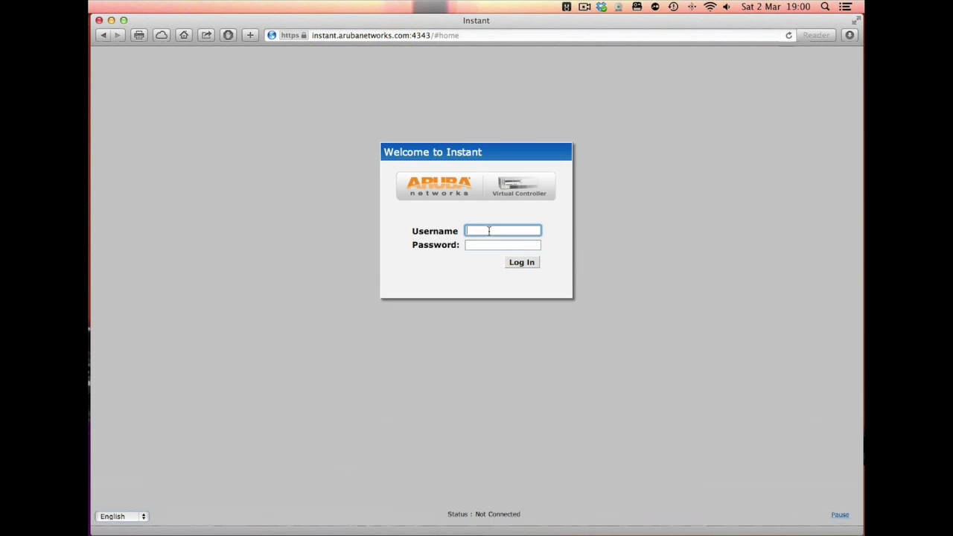
{"action": "type", "text": "admin"}
{"action": "key", "text": "Tab"}
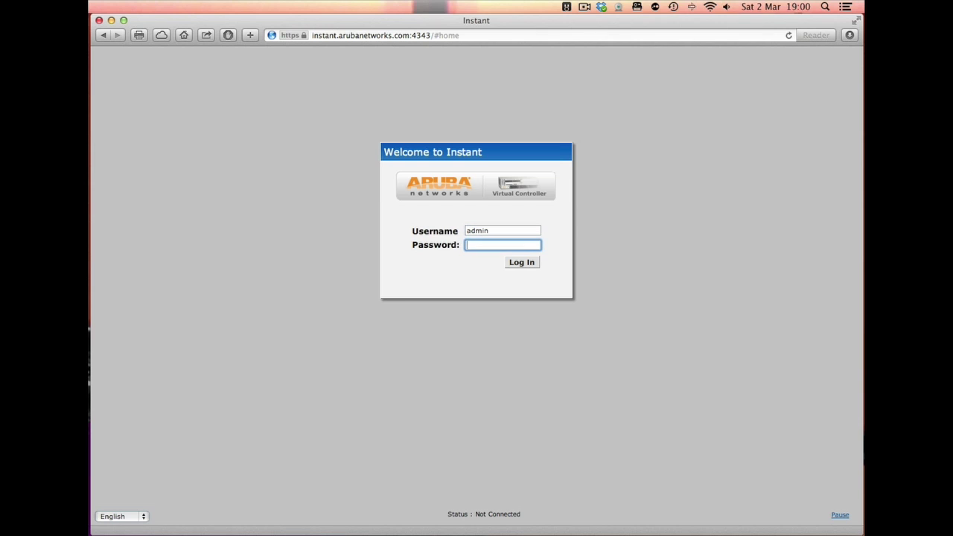
{"action": "type", "text": "********"}
{"action": "key", "text": "Return"}
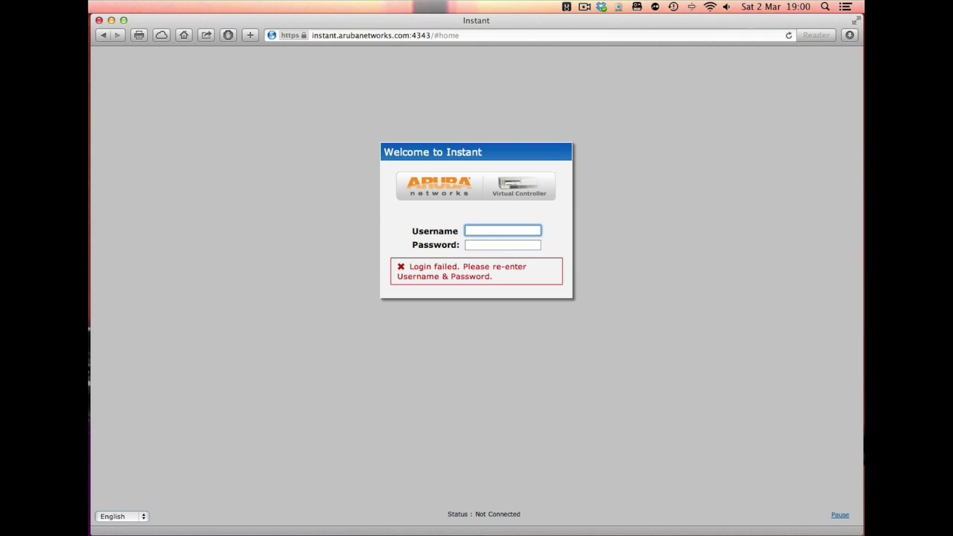
{"action": "type", "text": "admin"}
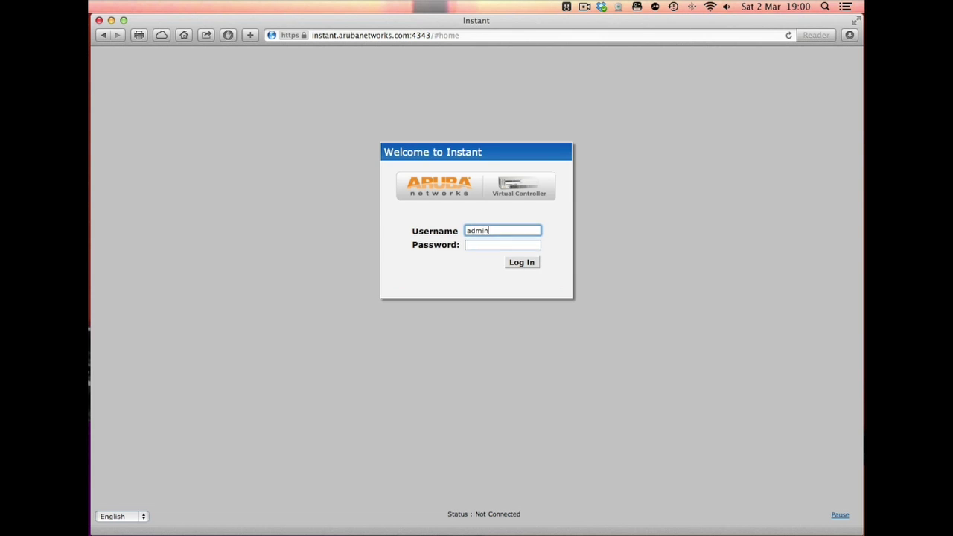
{"action": "key", "text": "Tab"}
{"action": "type", "text": "*****"}
{"action": "key", "text": "Return"}
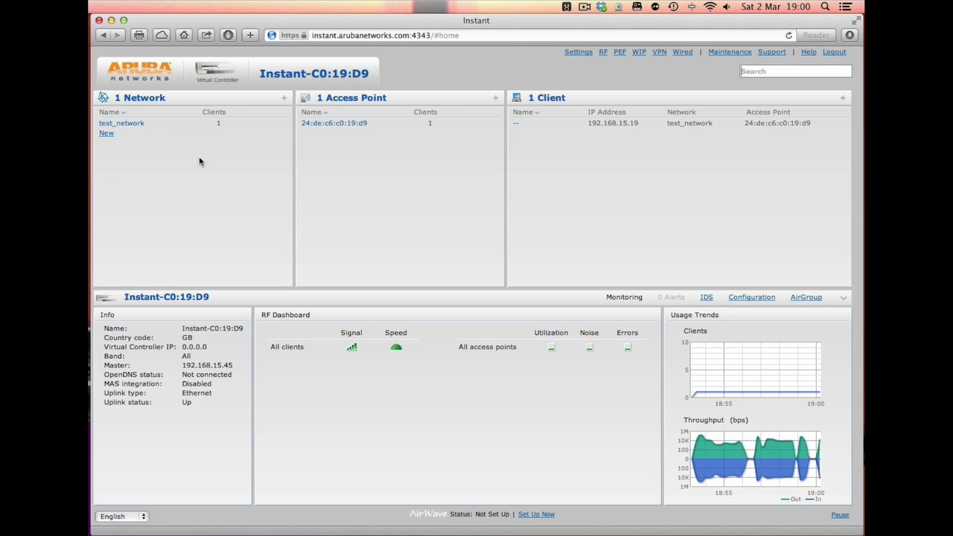
Open test_network's edit wizard with advanced options and step through VLAN, Security and Access unchanged
{"action": "left_click", "coordinate": [124, 125]}
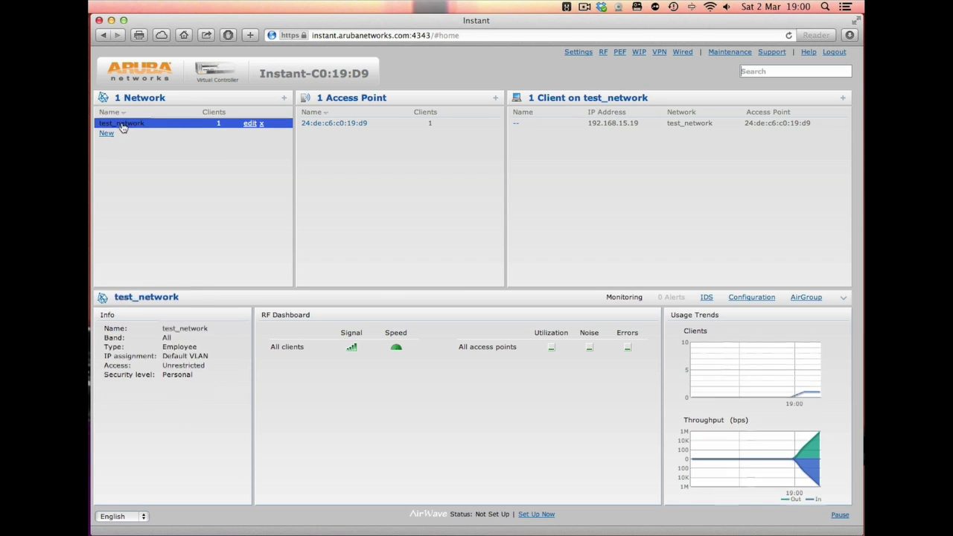
{"action": "left_click", "coordinate": [248, 124]}
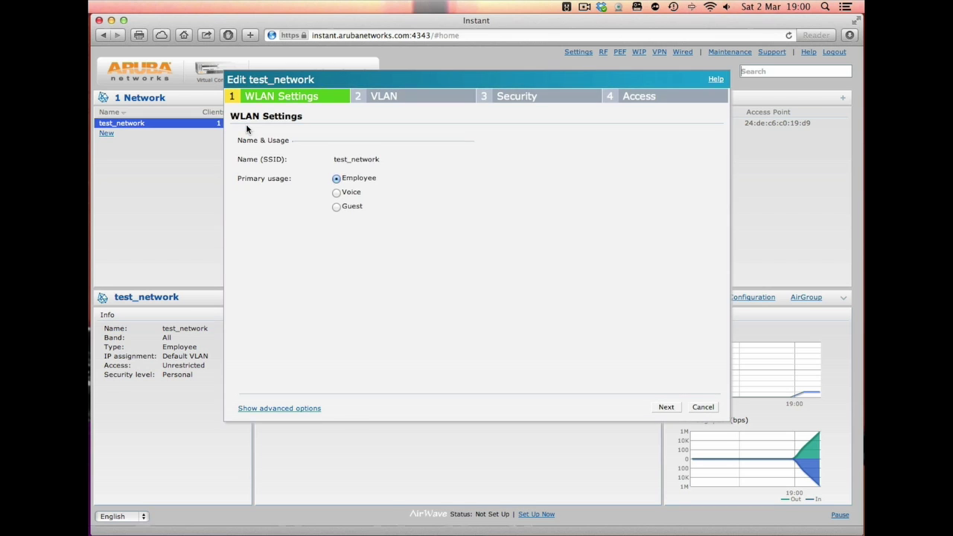
{"action": "left_click", "coordinate": [287, 410]}
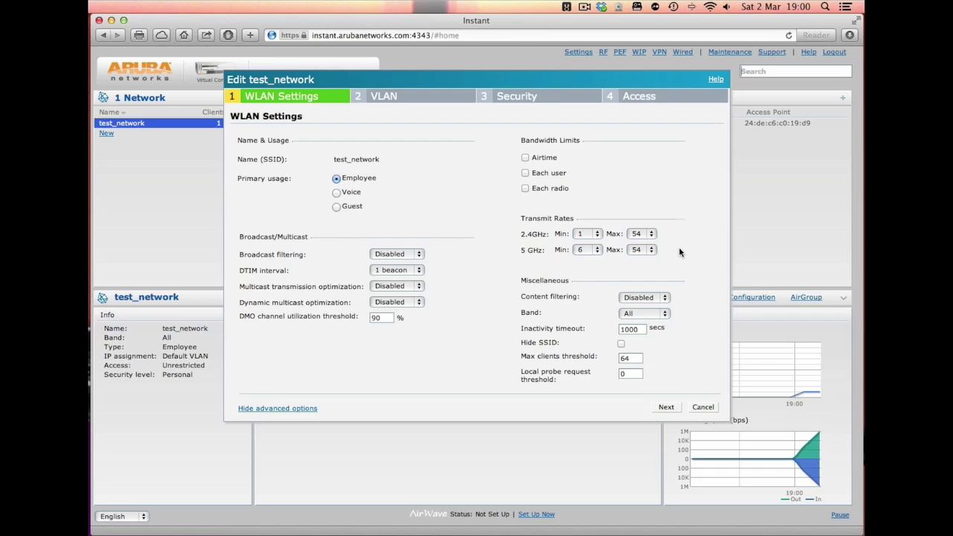
{"action": "left_click", "coordinate": [671, 409]}
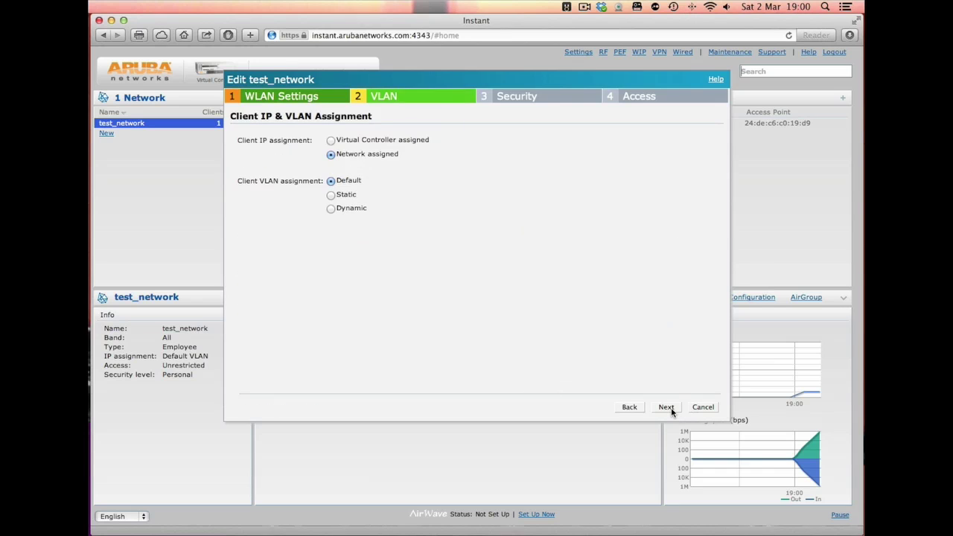
{"action": "left_click", "coordinate": [667, 407]}
{"action": "left_click", "coordinate": [667, 408]}
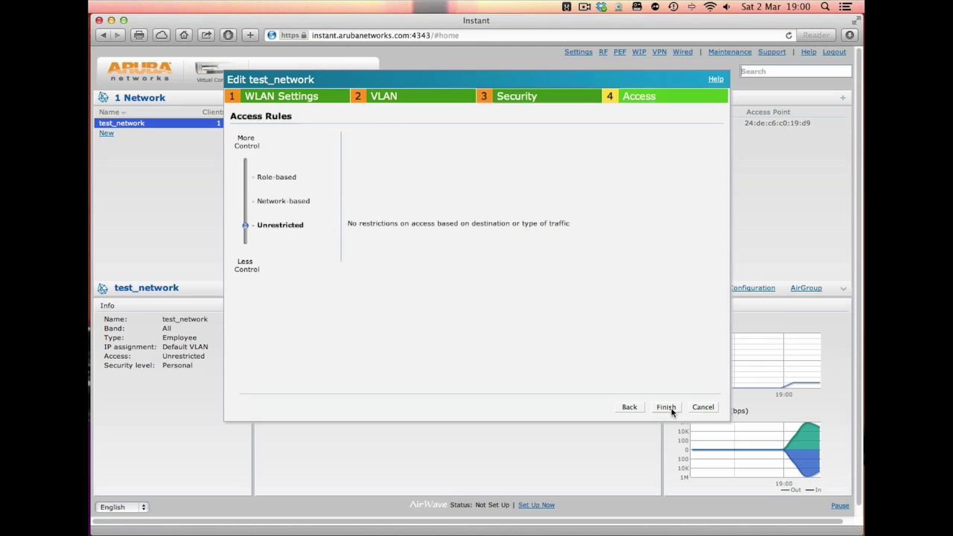
{"action": "left_click", "coordinate": [667, 407]}
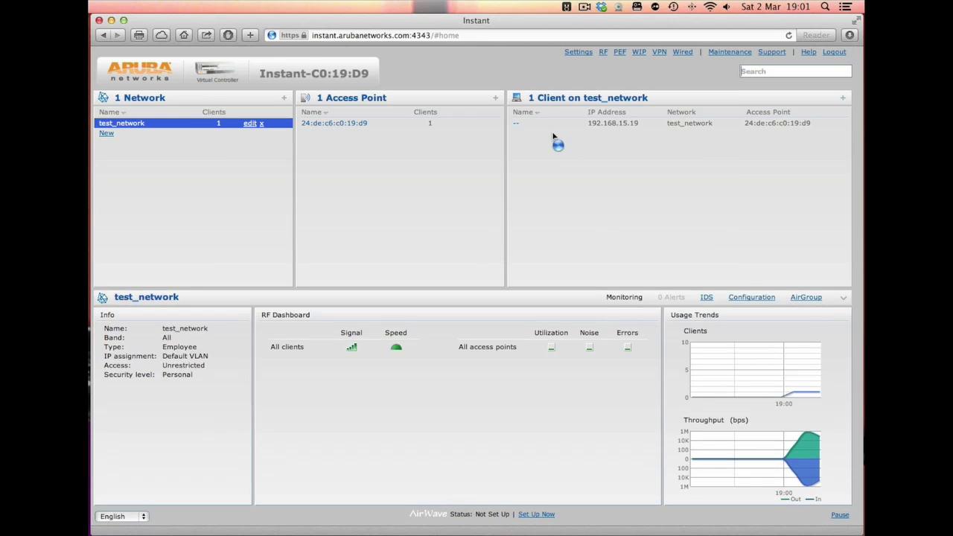